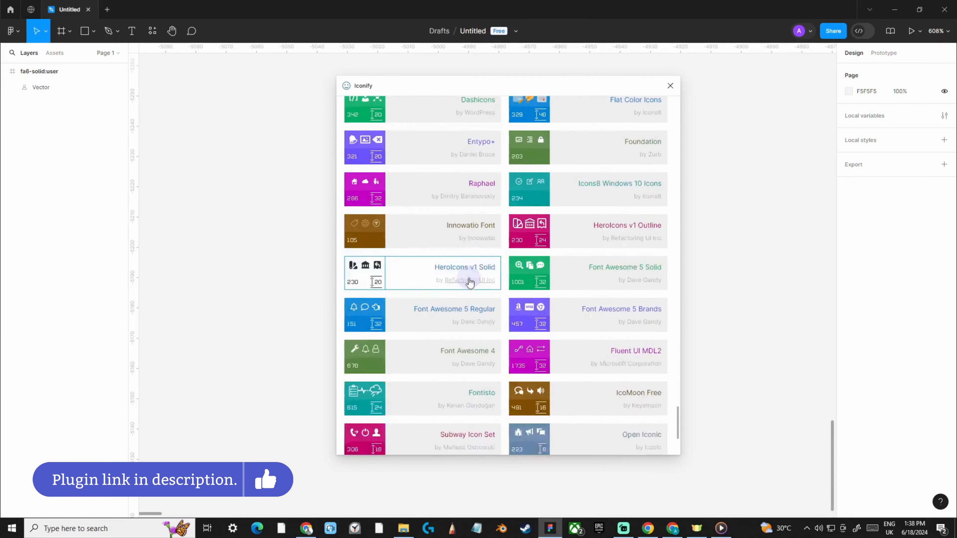
# Browse the Iconify icon collections, filter them by "Font awesome", and clear the filter
pyautogui.scroll(15, 472, 281)
pyautogui.scroll(15, 473, 285)
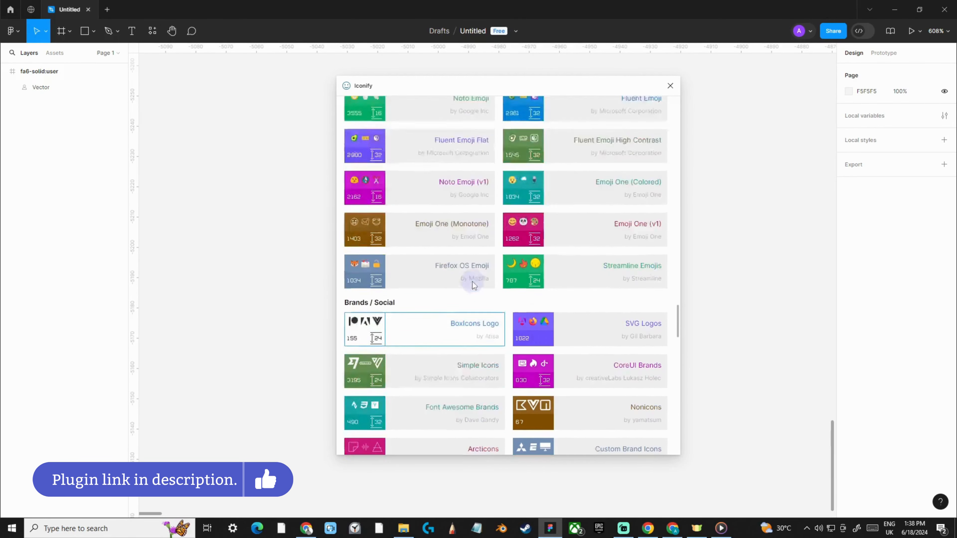
pyautogui.scroll(10, 473, 285)
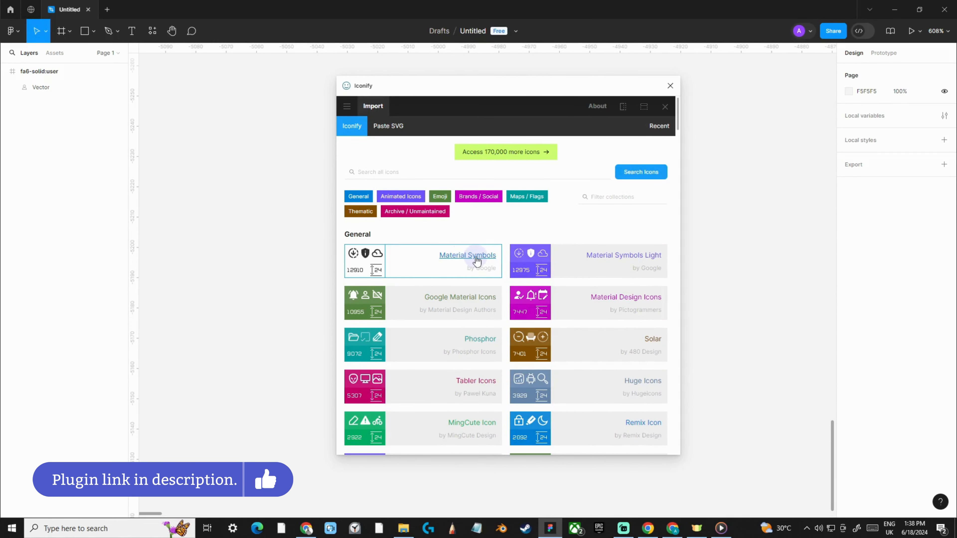
pyautogui.scroll(-1, 476, 258)
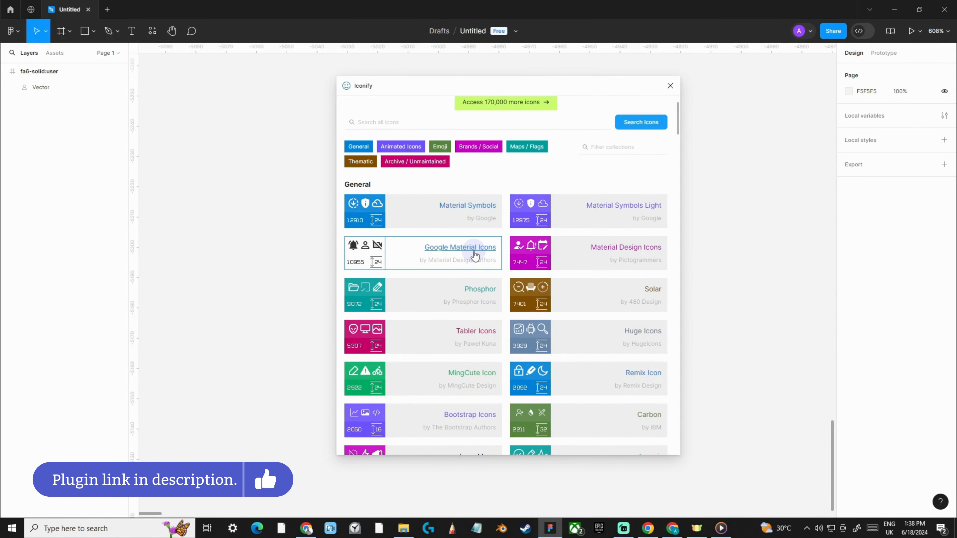
pyautogui.scroll(-2, 475, 256)
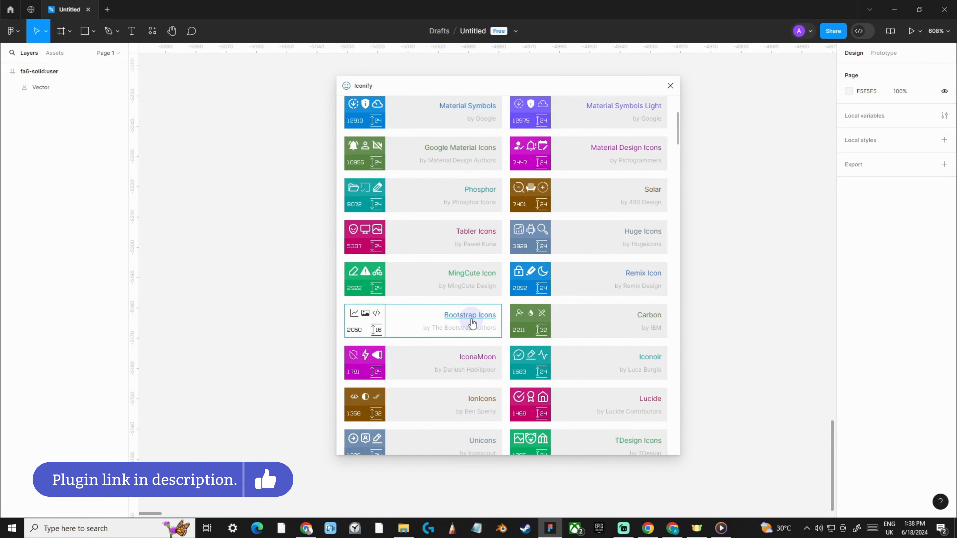
pyautogui.scroll(4, 385, 318)
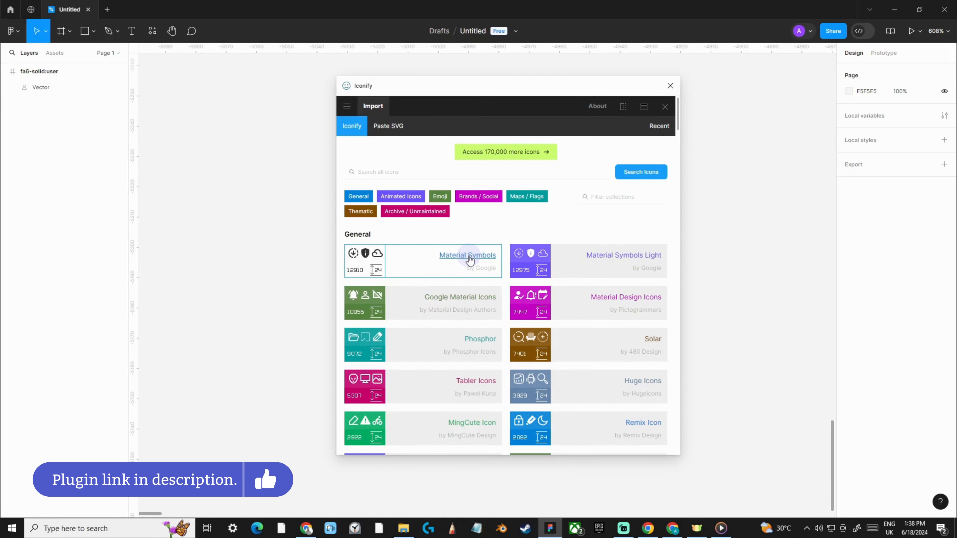
pyautogui.click(595, 201)
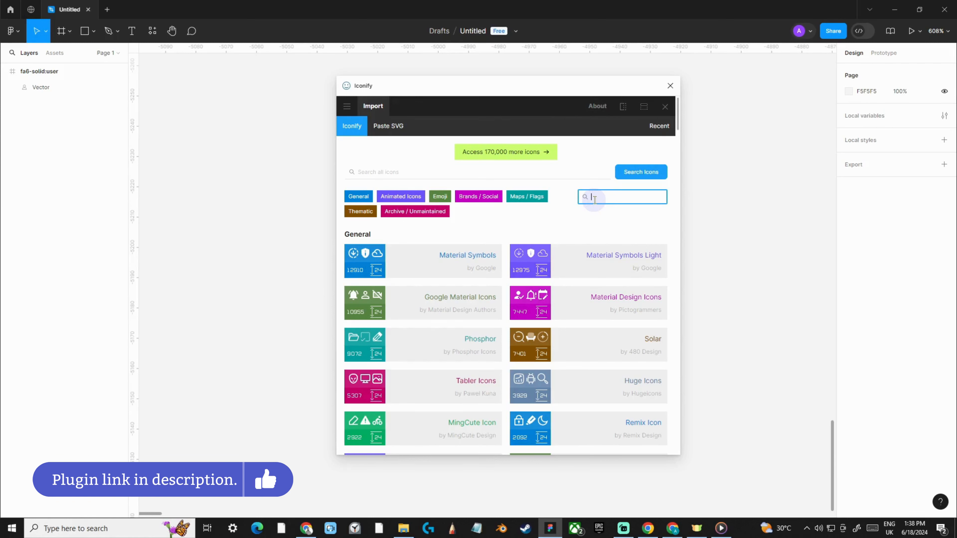
pyautogui.write('Fon')
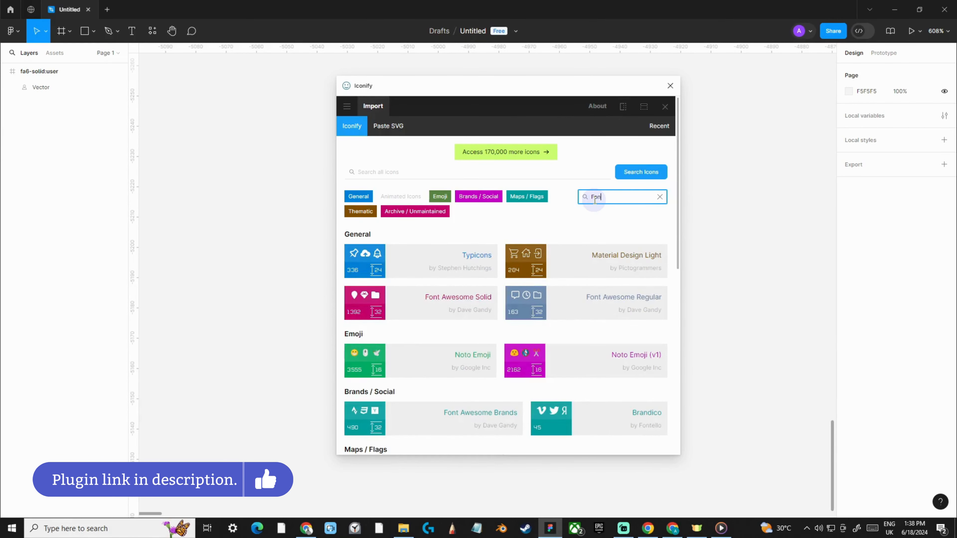
pyautogui.write('t awesome')
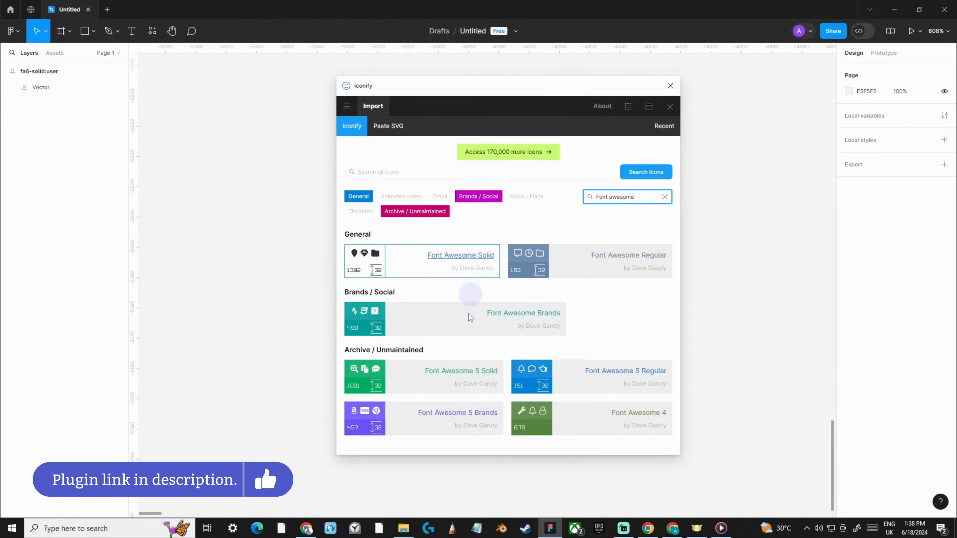
pyautogui.click(665, 197)
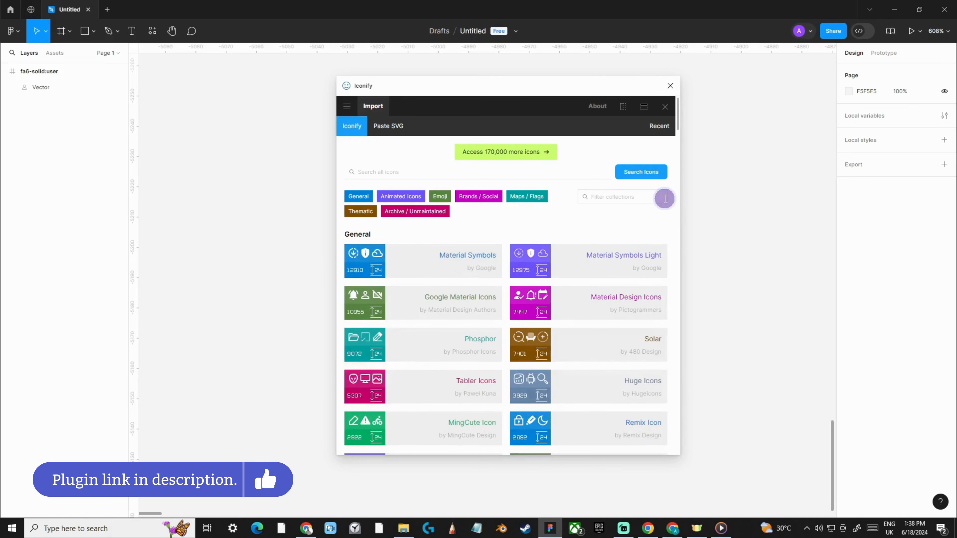
# Open the Material Symbols collection and examine its number of icons, icon grid and selected icons
pyautogui.click(449, 261)
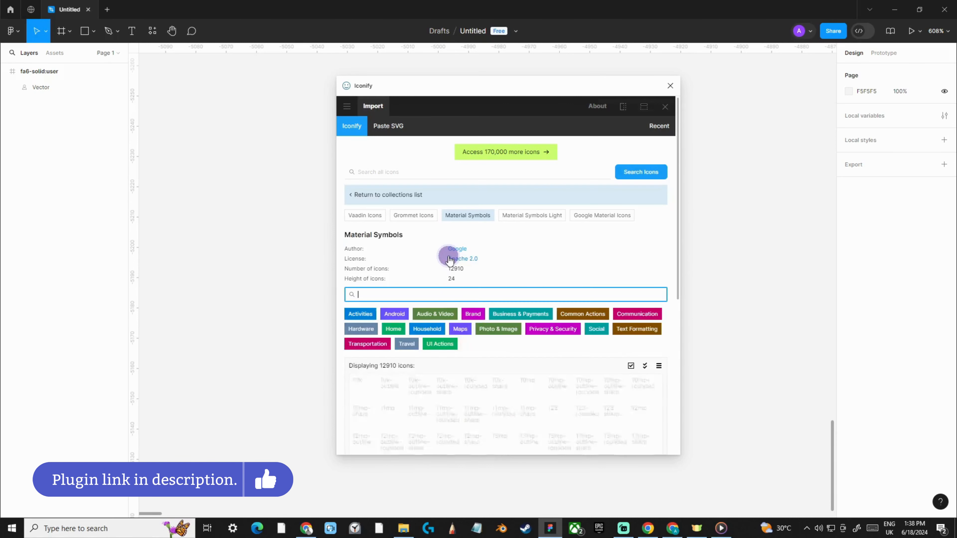
pyautogui.scroll(-4, 449, 258)
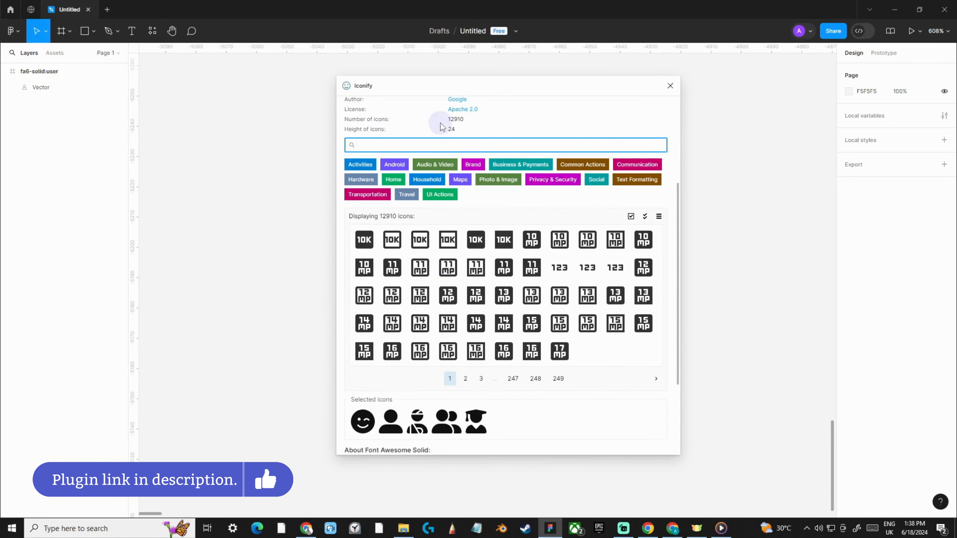
pyautogui.moveTo(453, 117); pyautogui.dragTo(465, 118)
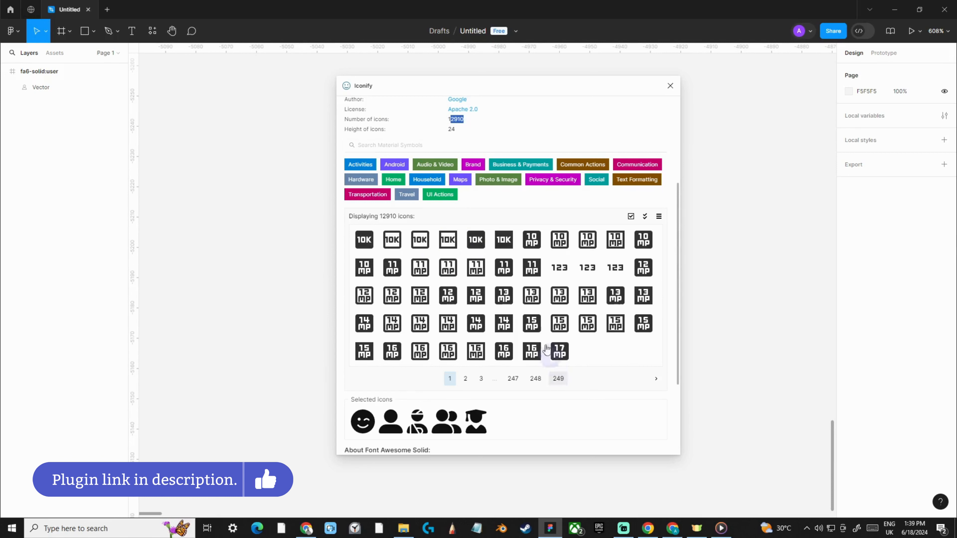
pyautogui.scroll(-3, 561, 340)
pyautogui.scroll(7, 519, 306)
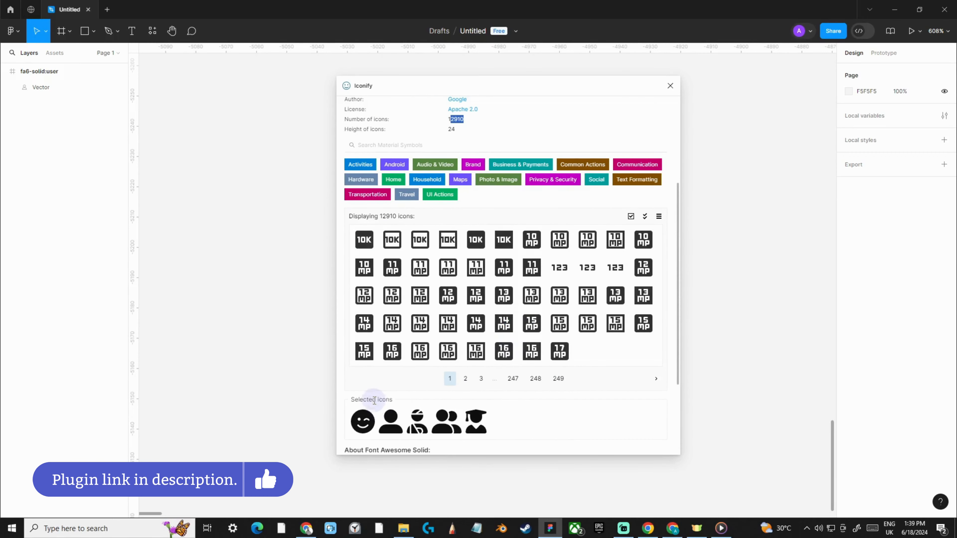
pyautogui.scroll(-3, 423, 316)
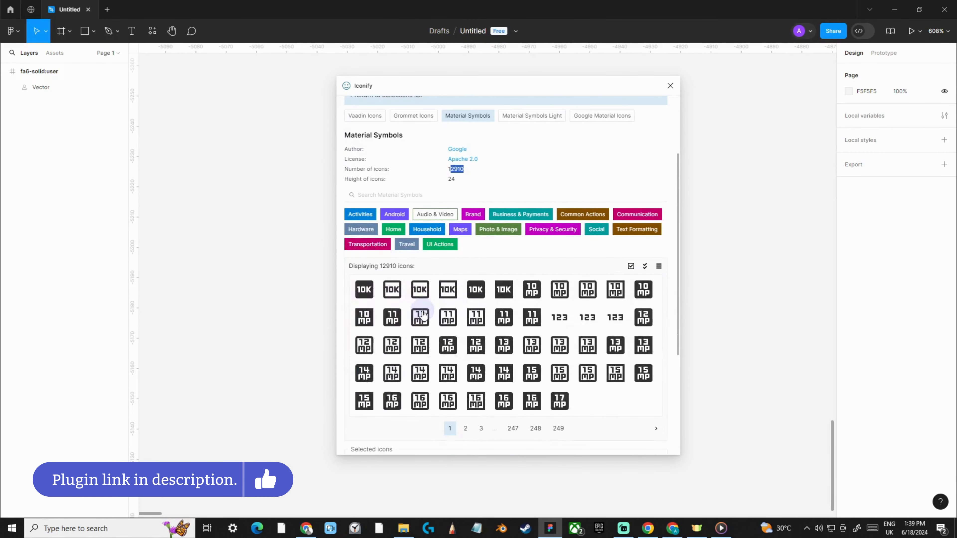
# Preview the Home, Maps and Photo & Image categories of Material Symbols, then remove the category filter
pyautogui.click(394, 193)
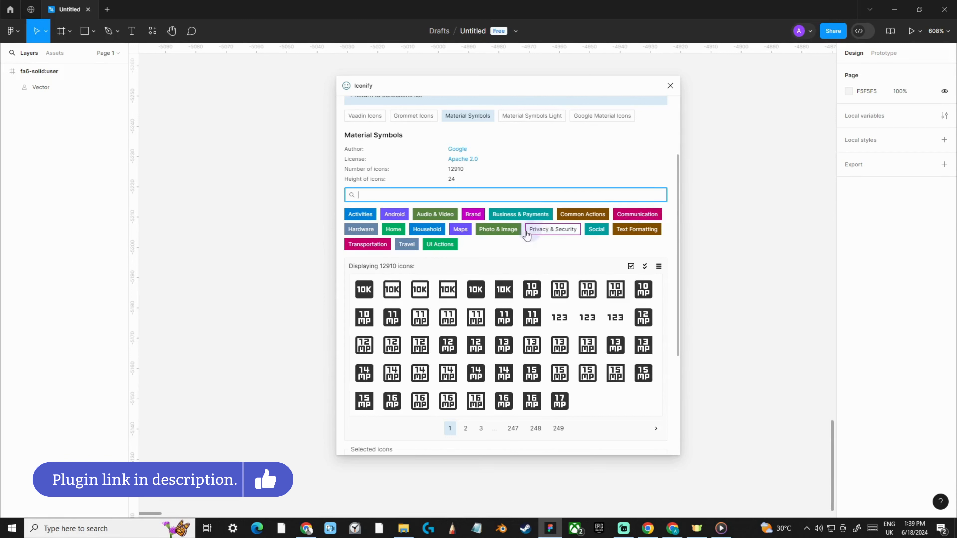
pyautogui.click(398, 232)
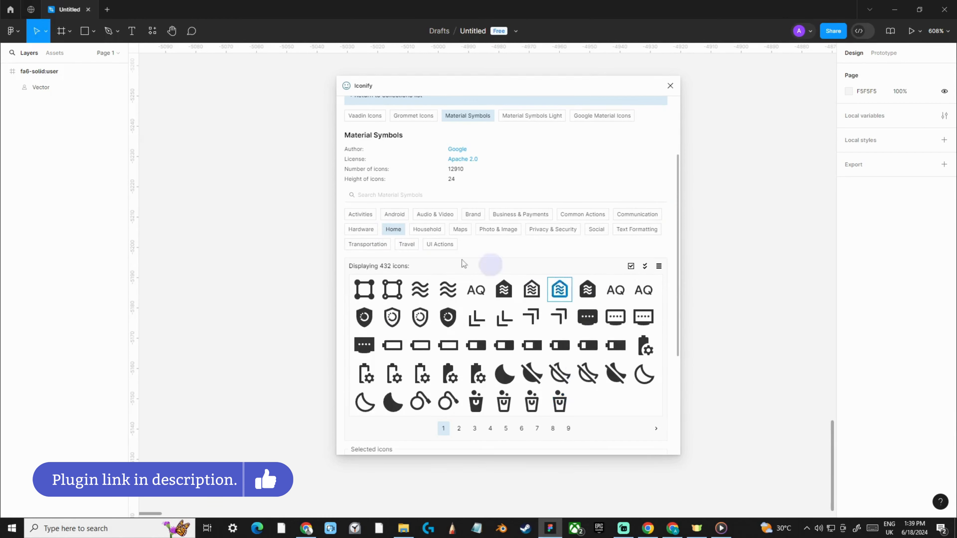
pyautogui.click(394, 230)
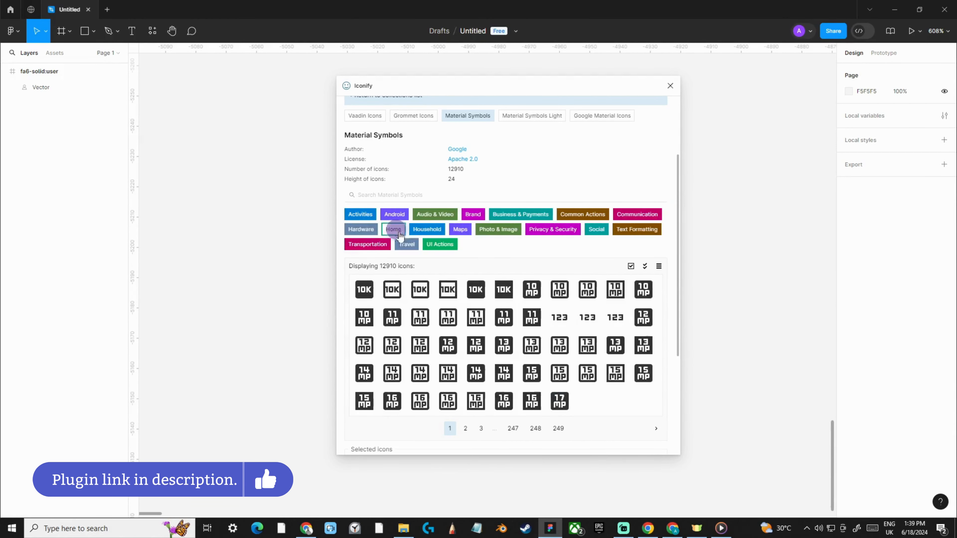
pyautogui.click(460, 230)
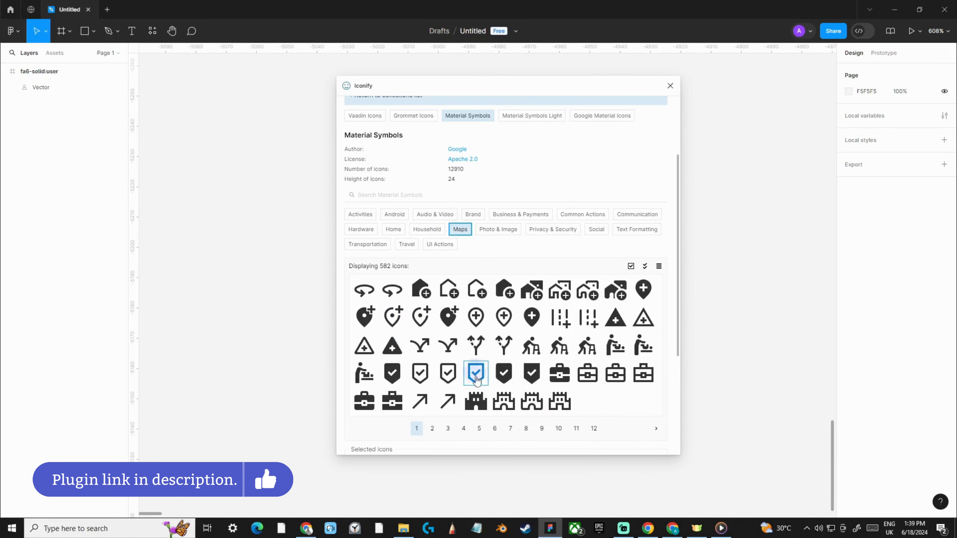
pyautogui.click(496, 230)
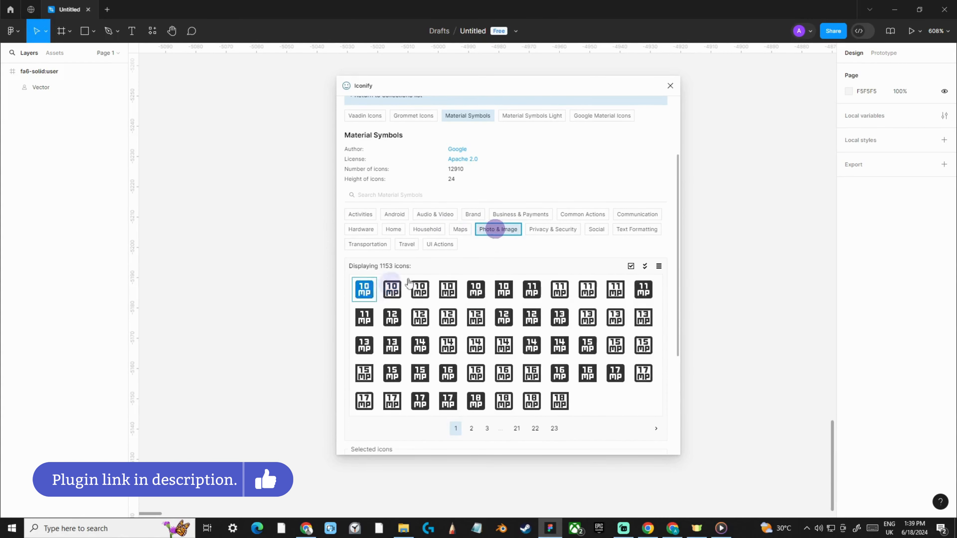
pyautogui.click(489, 233)
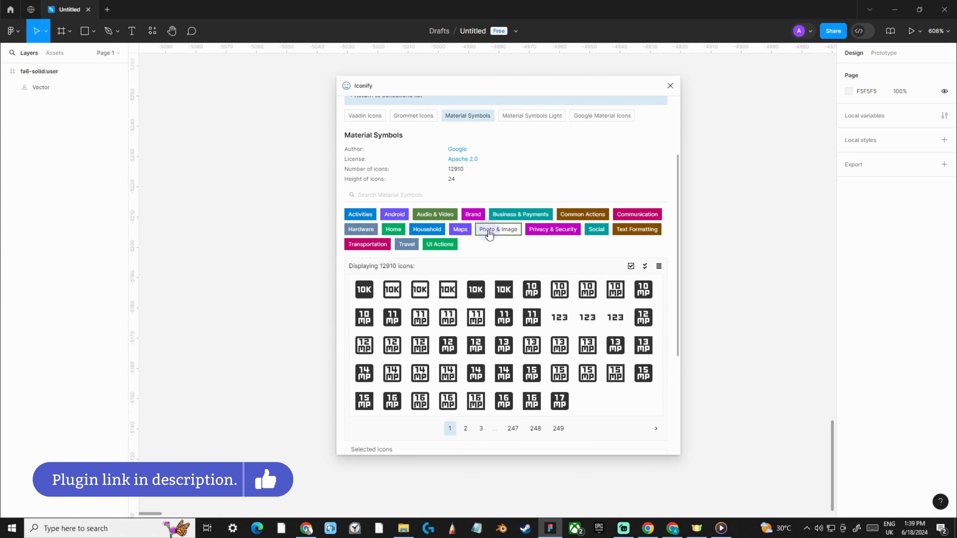
# Place the first solid 10K icon from Material Symbols on the canvas beside the plugin window, at about X -4910, Y -5213
pyautogui.scroll(-1, 493, 247)
pyautogui.scroll(3, 493, 250)
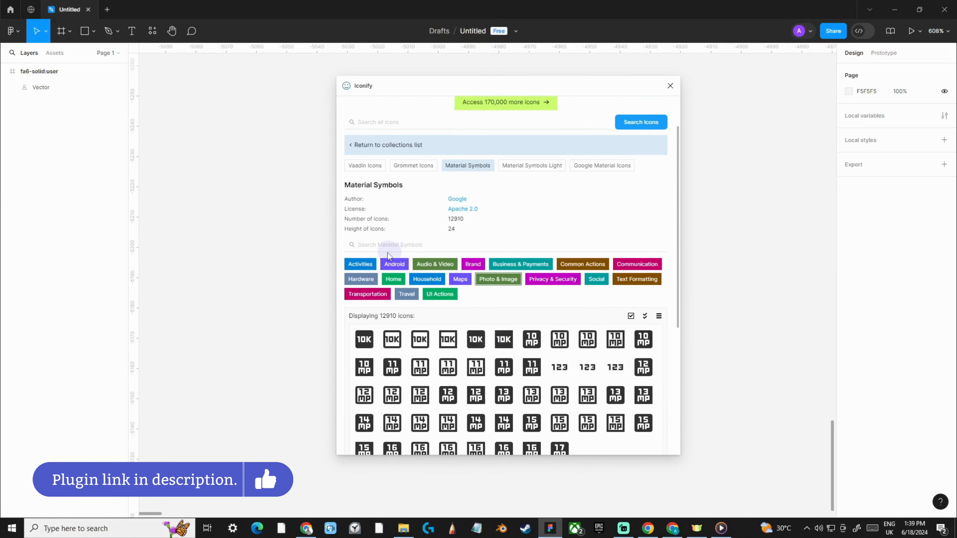
pyautogui.scroll(-2, 364, 266)
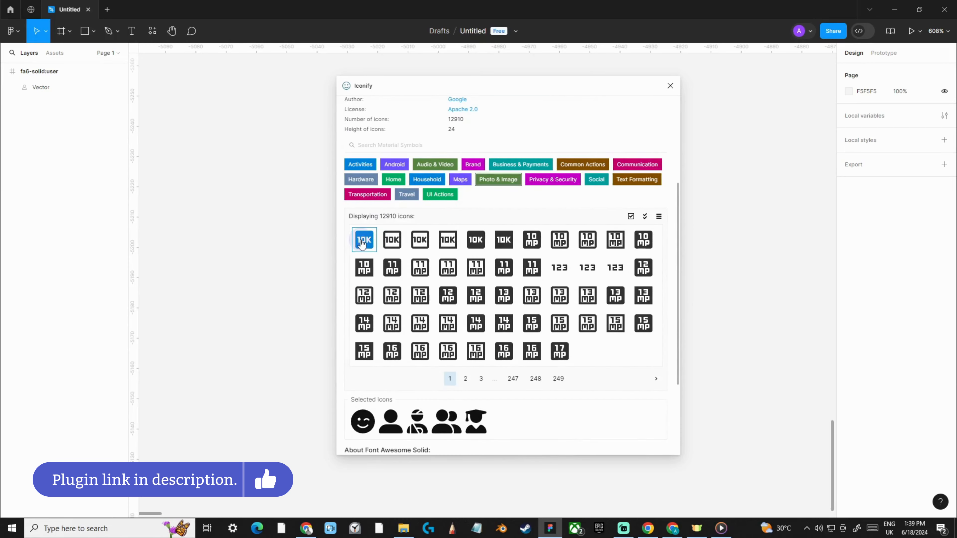
pyautogui.moveTo(361, 242); pyautogui.dragTo(746, 249)
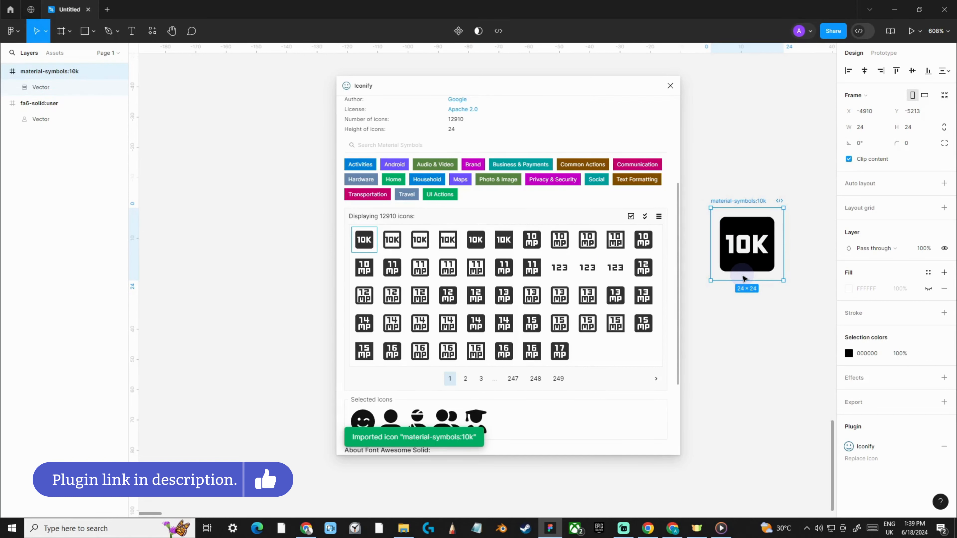
# Enable selecting multiple icons and add the sharp, rounded, outline-sharp, outline-rounded and outline 11mp icons to the selection
pyautogui.scroll(-2, 502, 274)
pyautogui.scroll(2, 490, 287)
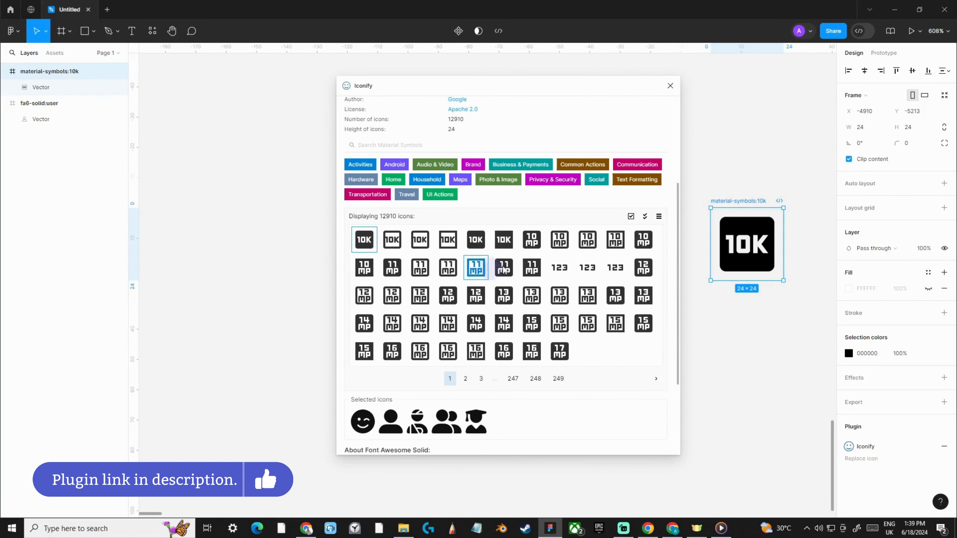
pyautogui.click(645, 217)
pyautogui.click(532, 266)
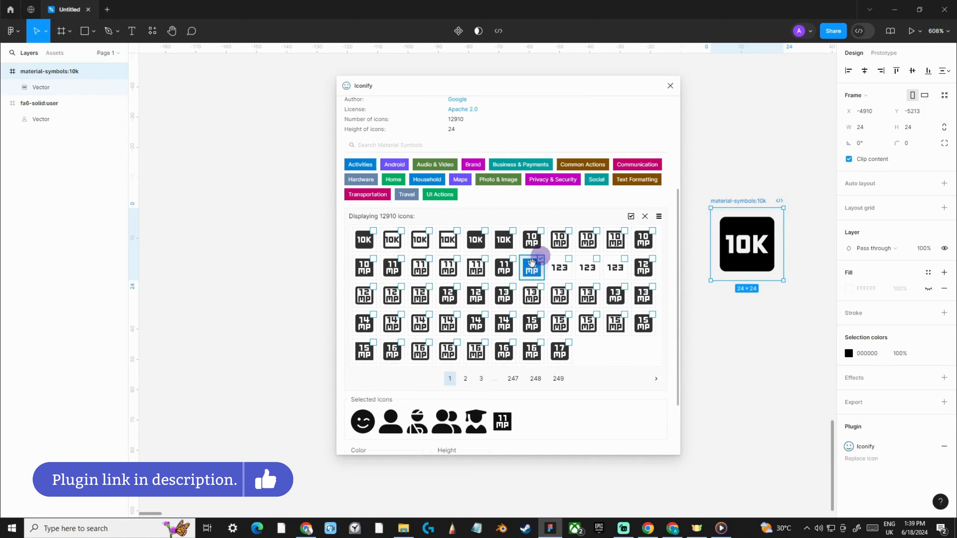
pyautogui.click(503, 266)
pyautogui.click(475, 266)
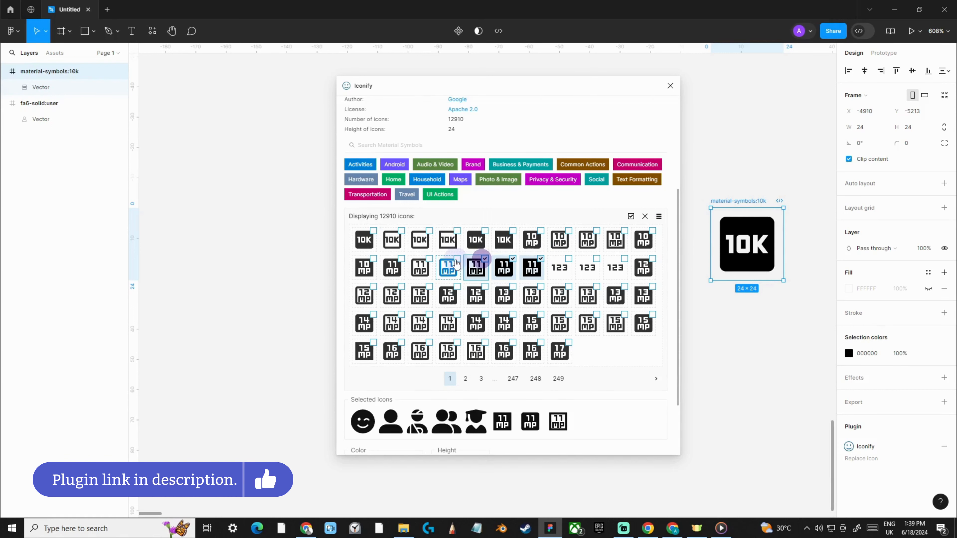
pyautogui.click(454, 263)
pyautogui.click(423, 263)
# Set the selected icons' import color to gray #555 and their height to 32
pyautogui.scroll(-1, 486, 344)
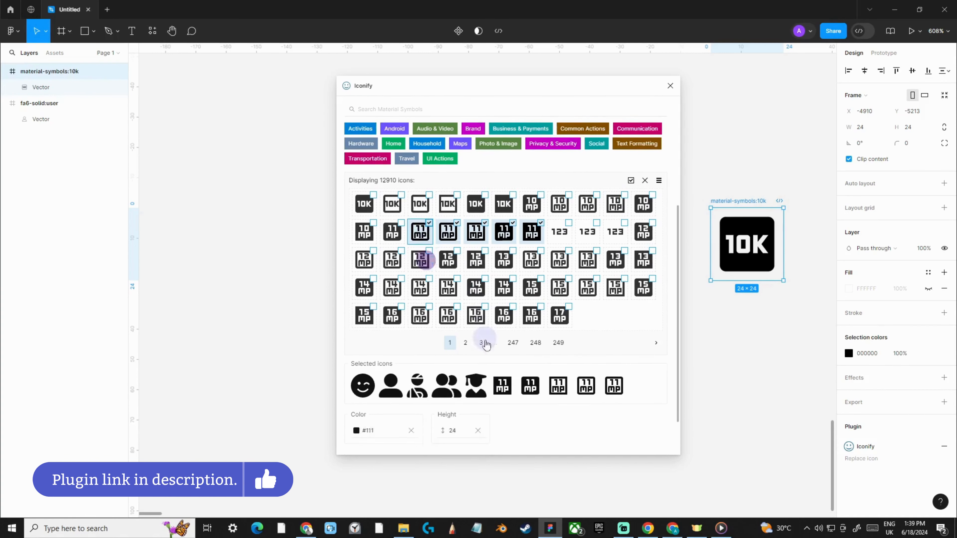
pyautogui.scroll(-1, 486, 345)
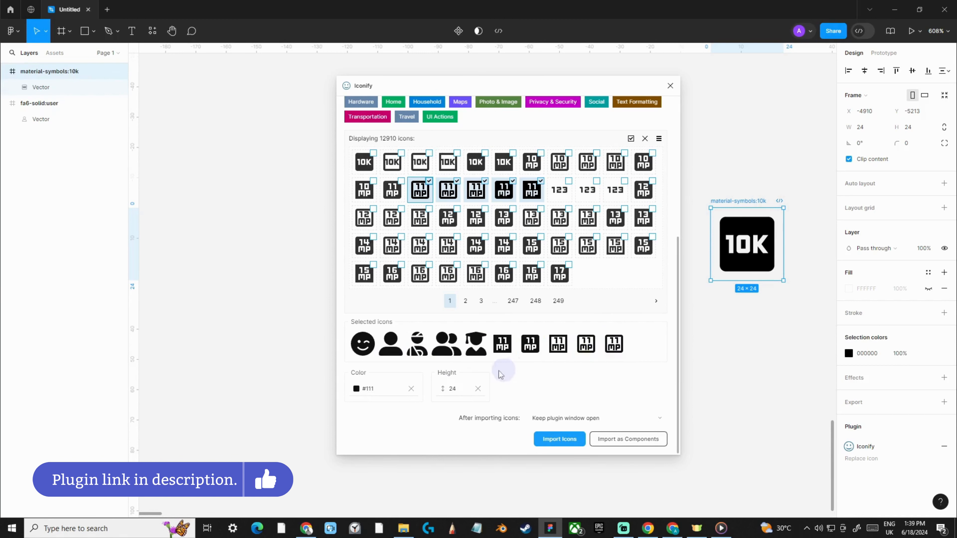
pyautogui.click(357, 389)
pyautogui.scroll(-3, 362, 391)
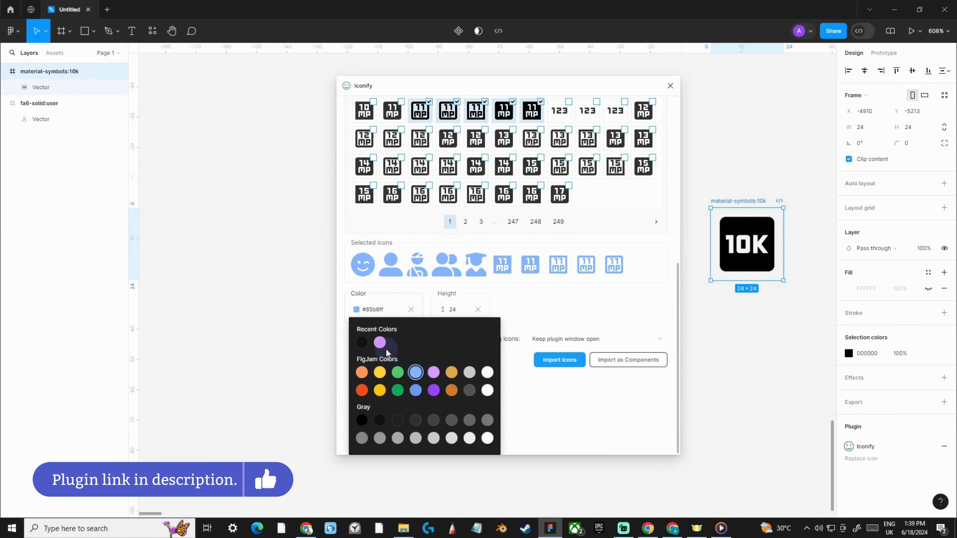
pyautogui.click(450, 391)
pyautogui.click(451, 422)
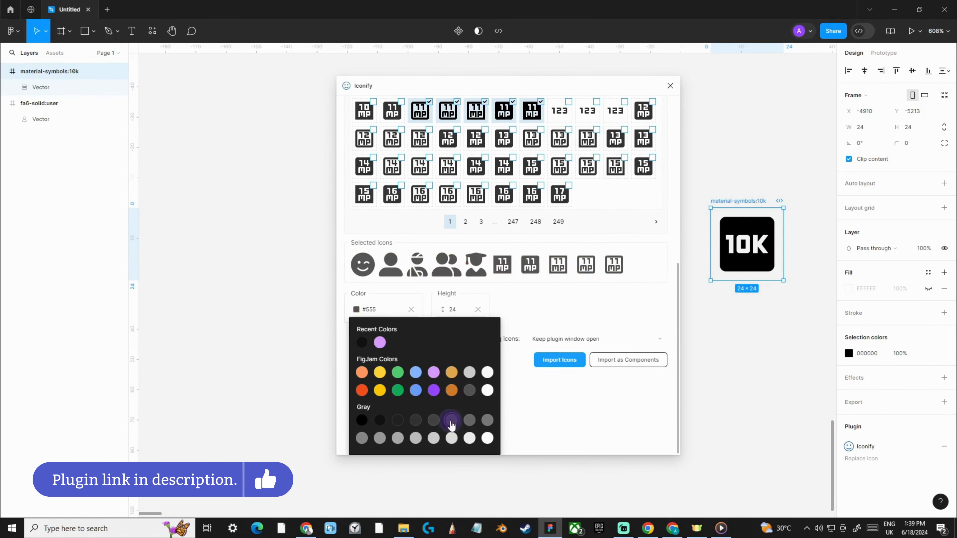
pyautogui.click(456, 317)
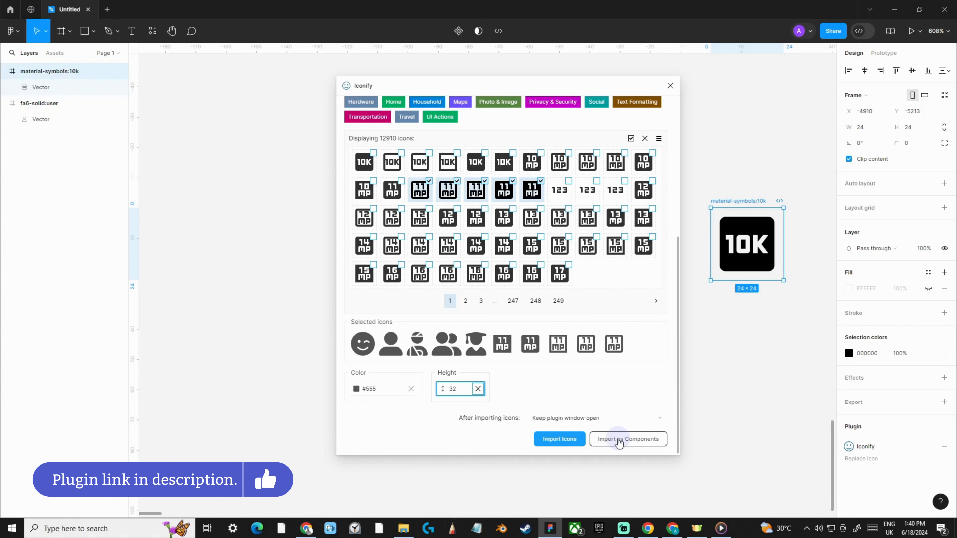
# Import the selected icons onto the canvas as regular icons and close the Iconify plugin
pyautogui.click(560, 439)
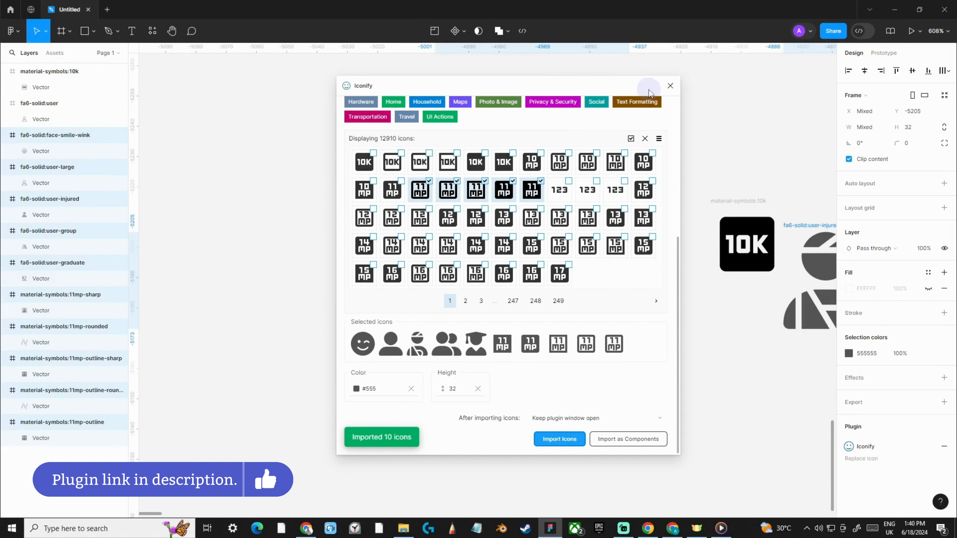
pyautogui.click(671, 86)
# Move the 10K icon out of the imported icon row to the empty canvas above, at about X -4917, Y -5339
pyautogui.scroll(-5, 656, 286)
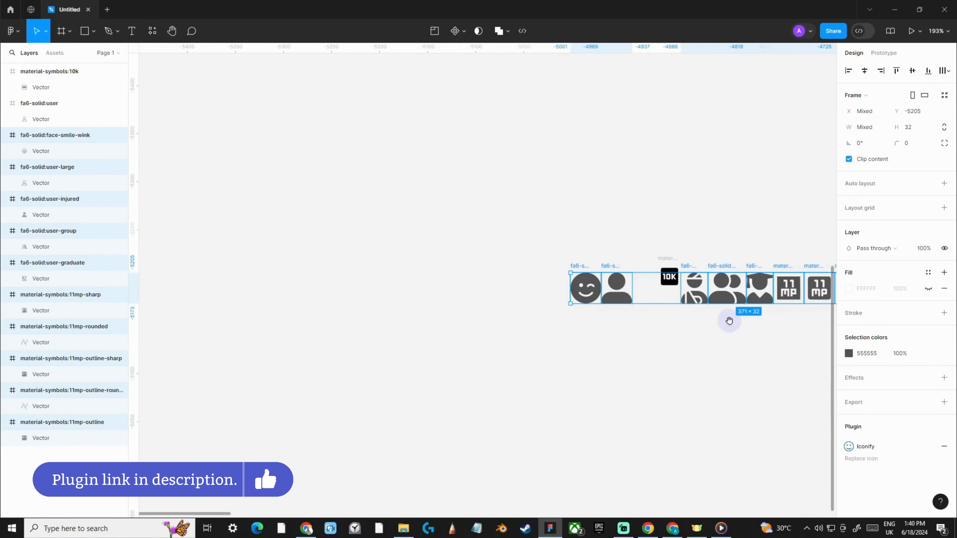
pyautogui.moveTo(729, 320); pyautogui.dragTo(471, 325)
pyautogui.moveTo(413, 265); pyautogui.dragTo(406, 143)
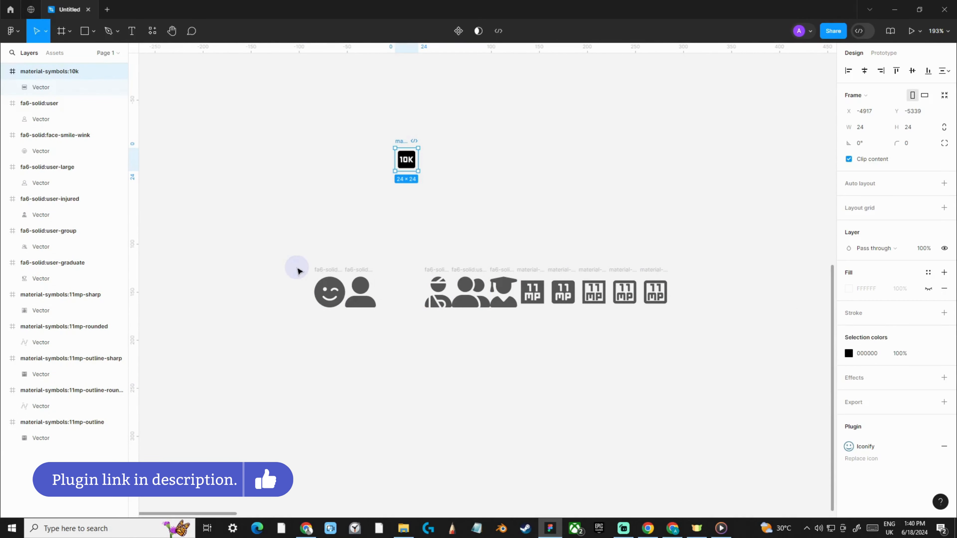
# Shift the winking face and large user icons together along the row to X -4950 and -4918, closing the gap beside the injured user icon
pyautogui.scroll(3, 302, 262)
pyautogui.hscroll(2, 465, 231)
pyautogui.click(335, 272)
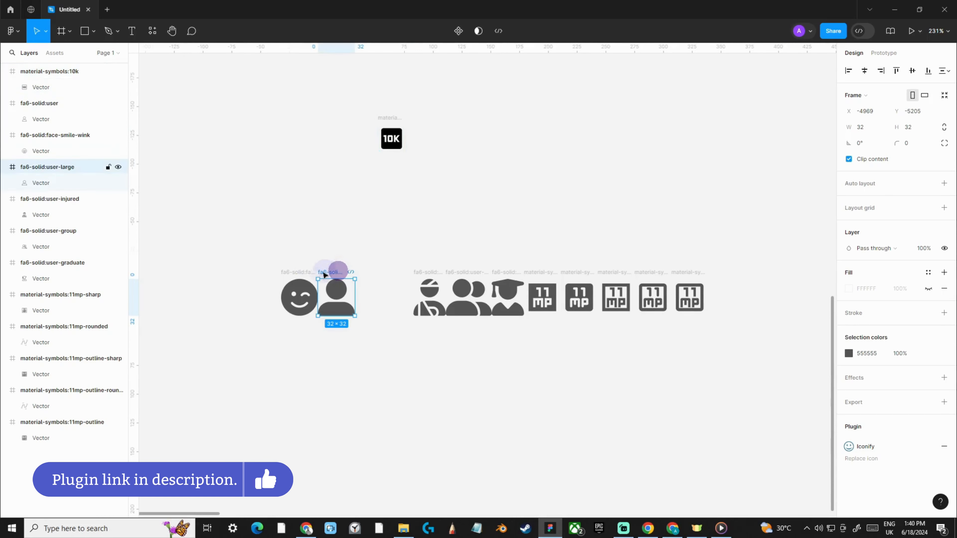
pyautogui.keyDown('shift'); pyautogui.click(298, 272); pyautogui.keyUp('shift')
pyautogui.moveTo(338, 272); pyautogui.dragTo(397, 274)
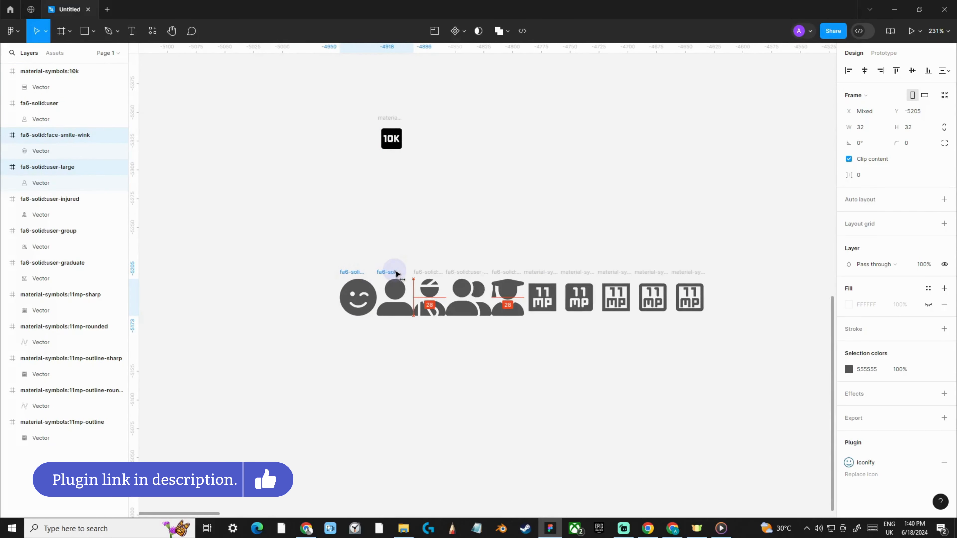
pyautogui.click(439, 358)
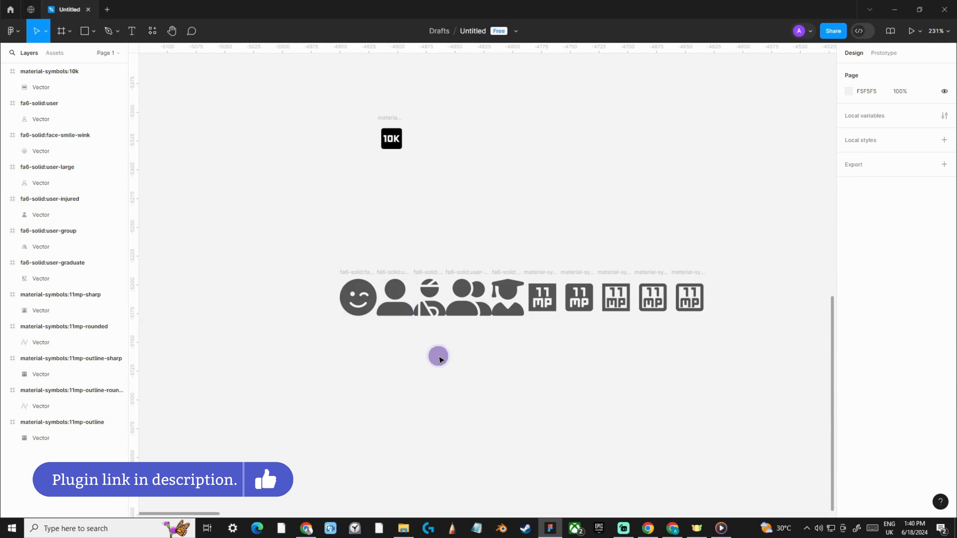
# Change the fill color of the graduate icon's vector to green 46D72F
pyautogui.click(503, 299)
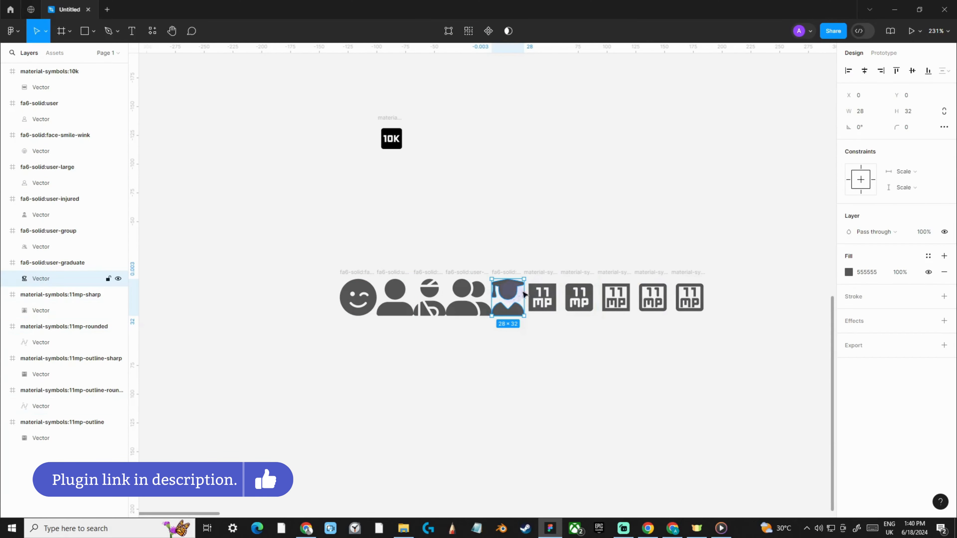
pyautogui.click(848, 272)
pyautogui.click(790, 308)
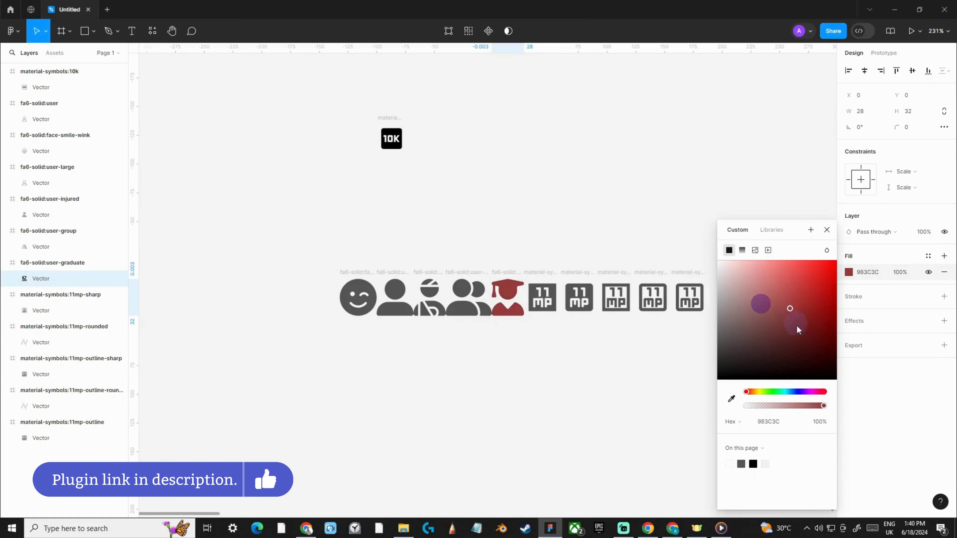
pyautogui.click(770, 392)
pyautogui.click(802, 292)
pyautogui.moveTo(811, 287); pyautogui.dragTo(811, 279)
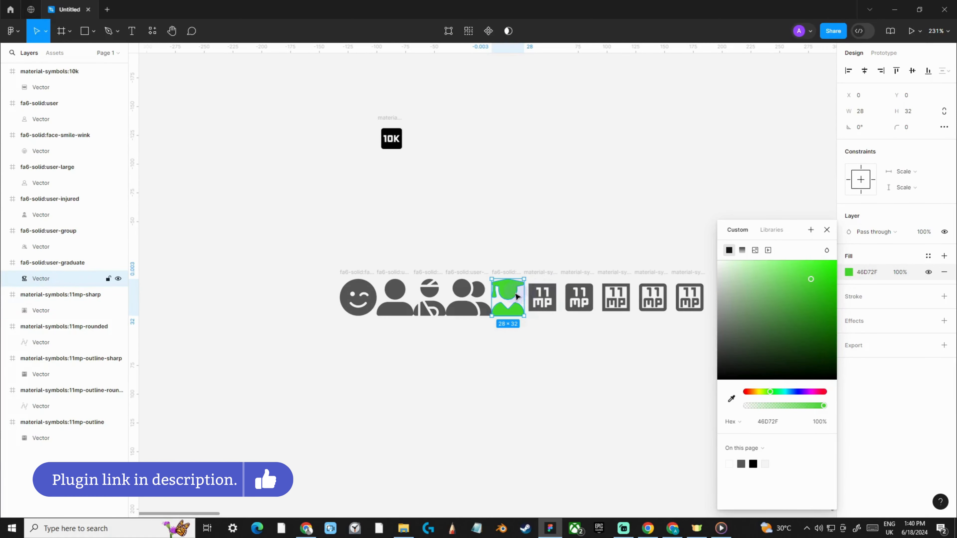
# Enlarge the green graduate vector to about 108 × 124 and place it outside its frame, below the icon row at about X -4862, Y -5143
pyautogui.moveTo(509, 297); pyautogui.dragTo(566, 369)
pyautogui.click(637, 352)
pyautogui.scroll(-1, 637, 352)
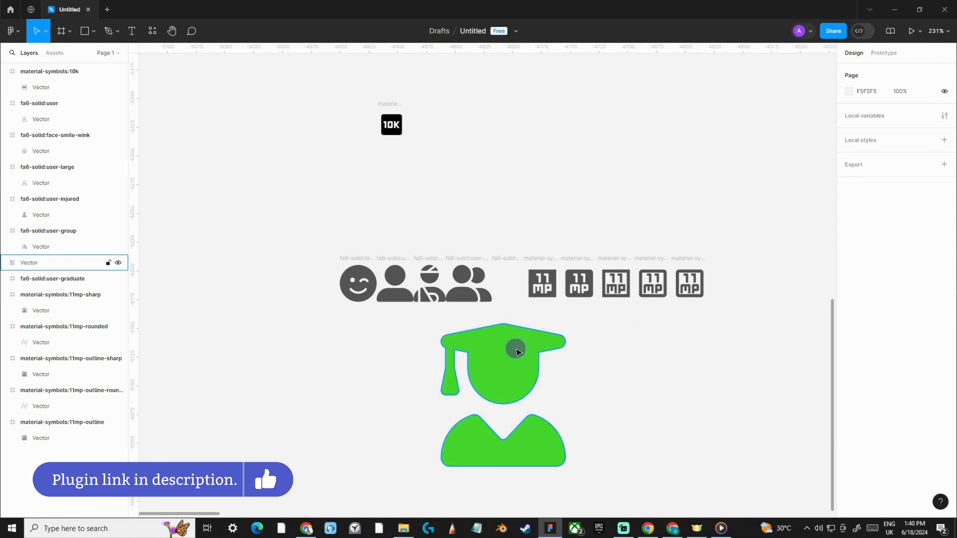
pyautogui.moveTo(516, 350); pyautogui.dragTo(516, 363)
# Add an inside stroke to the green graduate vector with dark brown color 573333 and weight 3
pyautogui.scroll(-3, 637, 337)
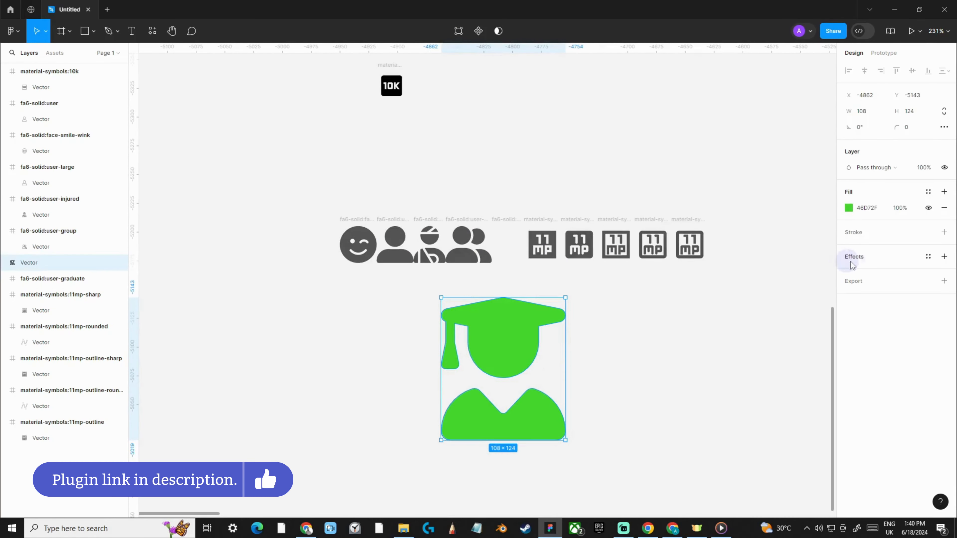
pyautogui.click(944, 232)
pyautogui.scroll(-1, 618, 319)
pyautogui.click(849, 248)
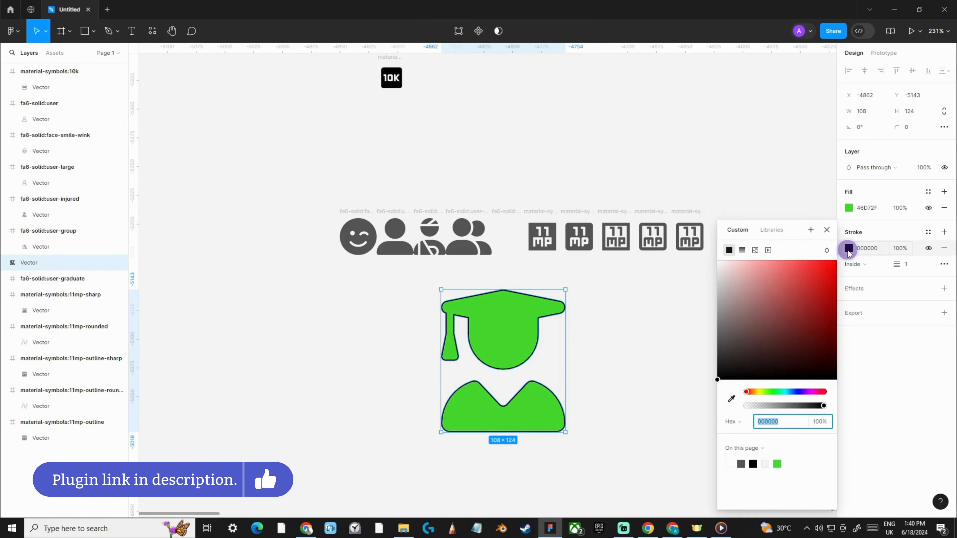
pyautogui.moveTo(754, 285)
pyautogui.mouseDown()
pyautogui.moveTo(766, 273)
pyautogui.moveTo(767, 339)
pyautogui.mouseUp()
pyautogui.moveTo(898, 264); pyautogui.dragTo(900, 265)
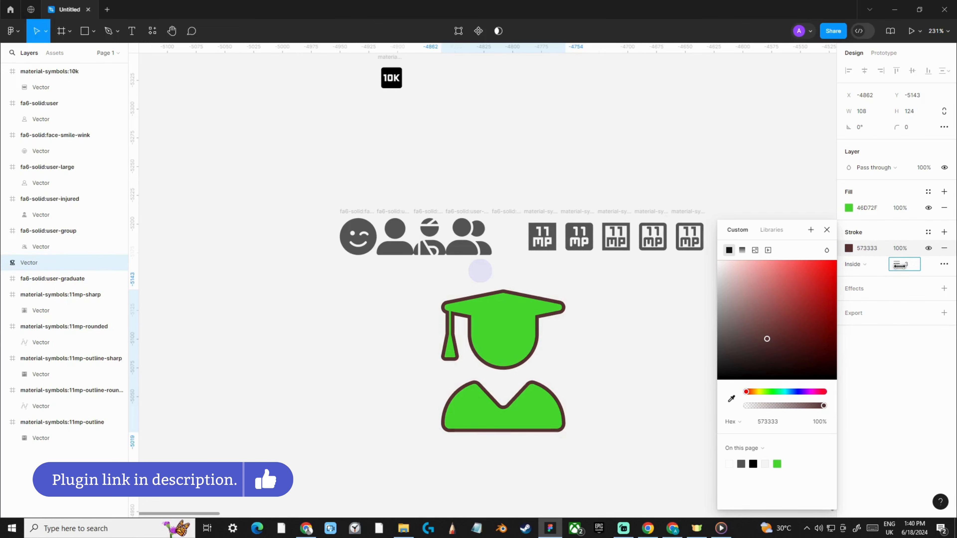
# Reduce the stroke weight of the green graduate vector to 1 and deselect the shape
pyautogui.scroll(5, 545, 347)
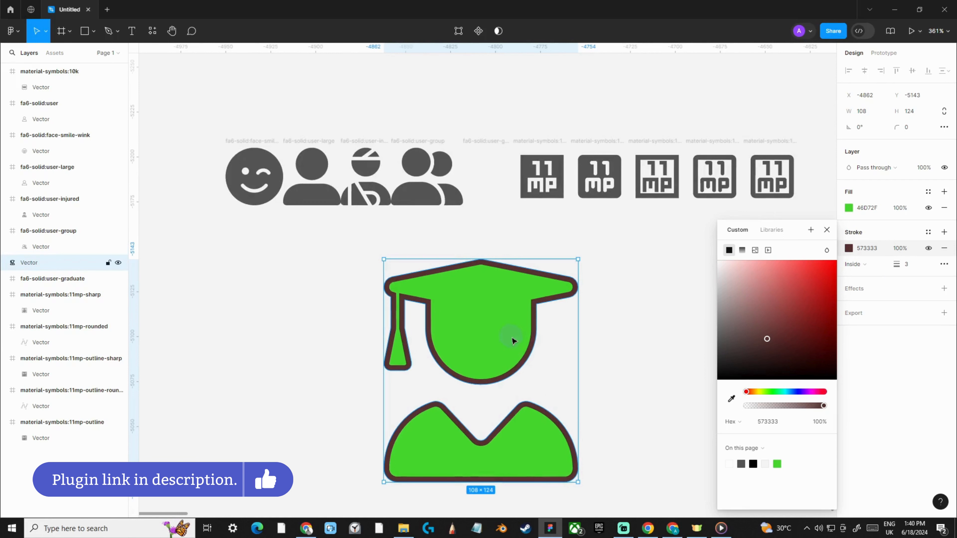
pyautogui.moveTo(899, 265); pyautogui.dragTo(896, 266)
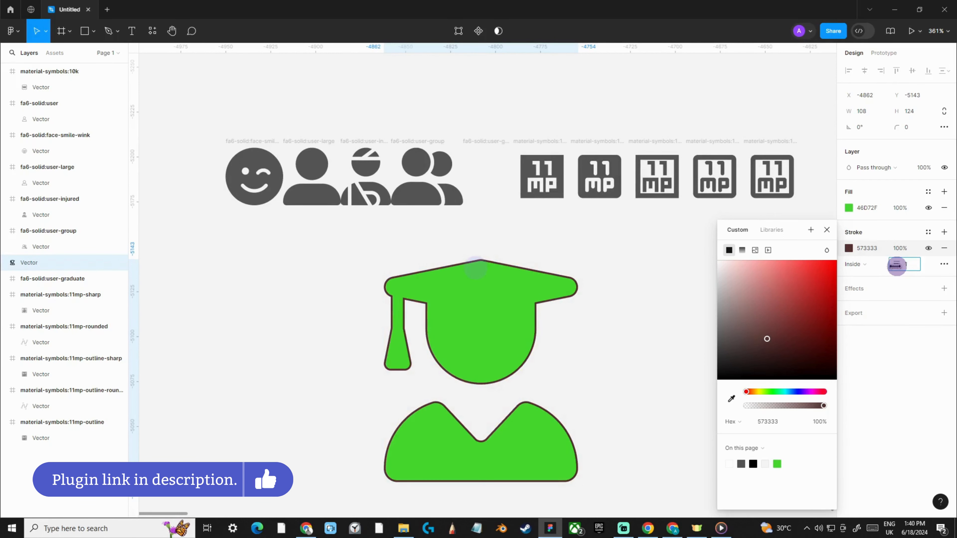
pyautogui.click(610, 275)
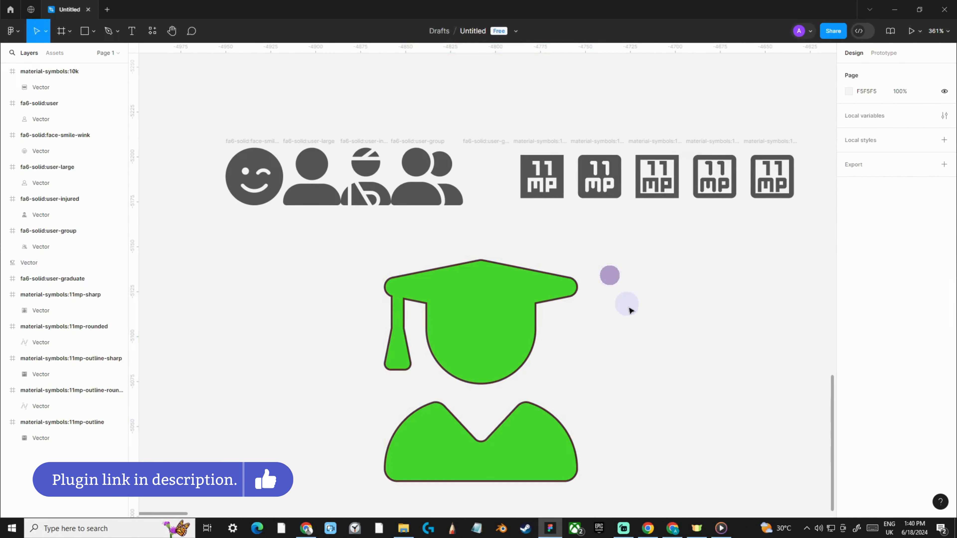
pyautogui.scroll(-2, 602, 317)
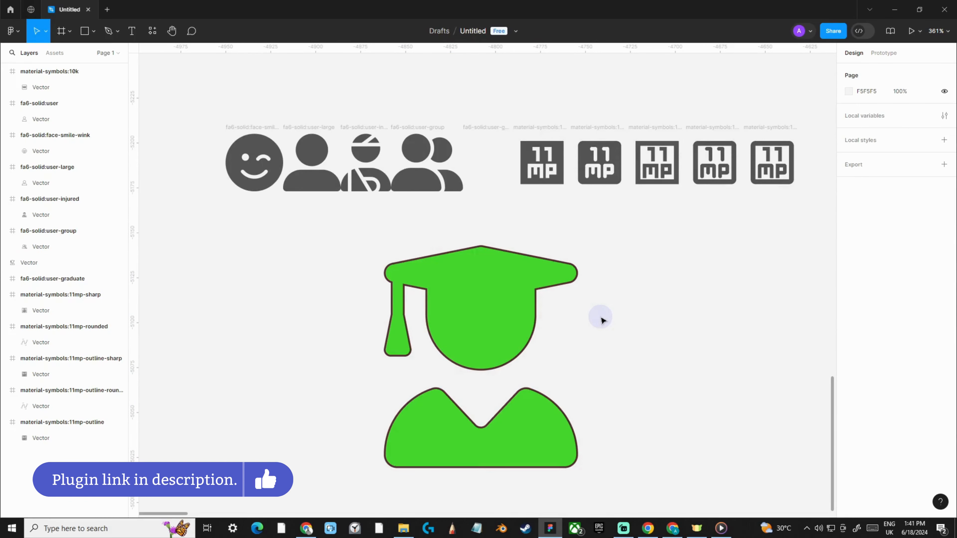
pyautogui.click(499, 298)
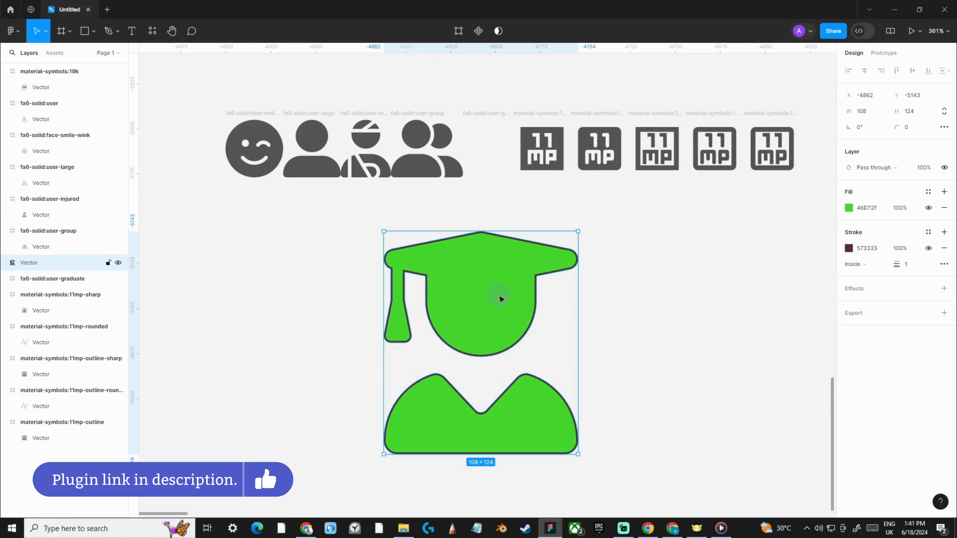
pyautogui.click(662, 296)
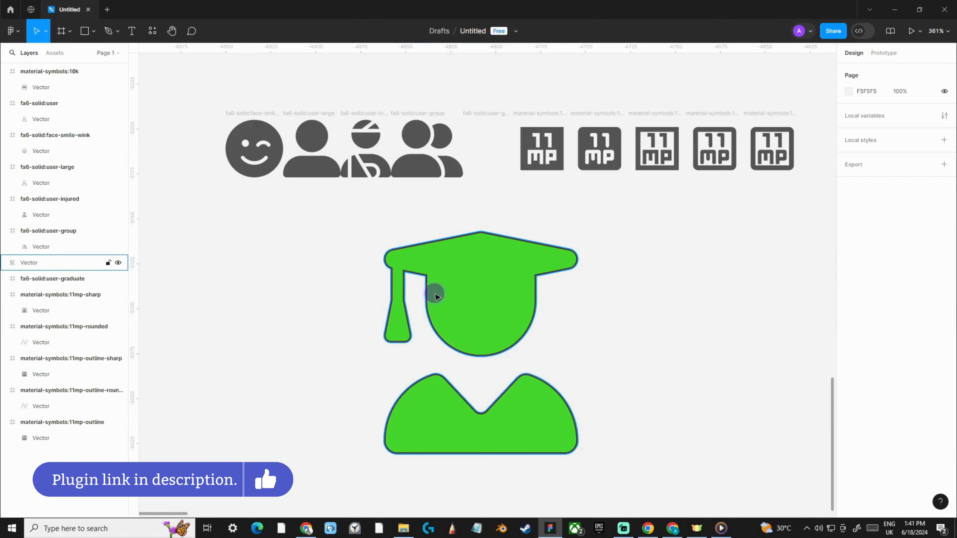
pyautogui.click(434, 293)
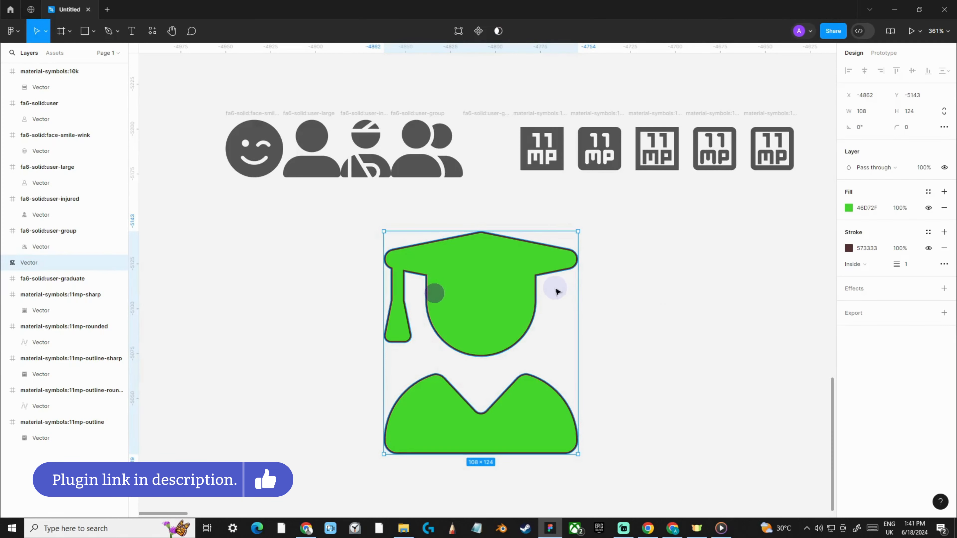
pyautogui.click(488, 114)
# Move the 11mp-outline icon out of the row to the empty canvas below, at about X -4662, Y -5107, and keep it selected
pyautogui.moveTo(738, 264); pyautogui.dragTo(587, 251)
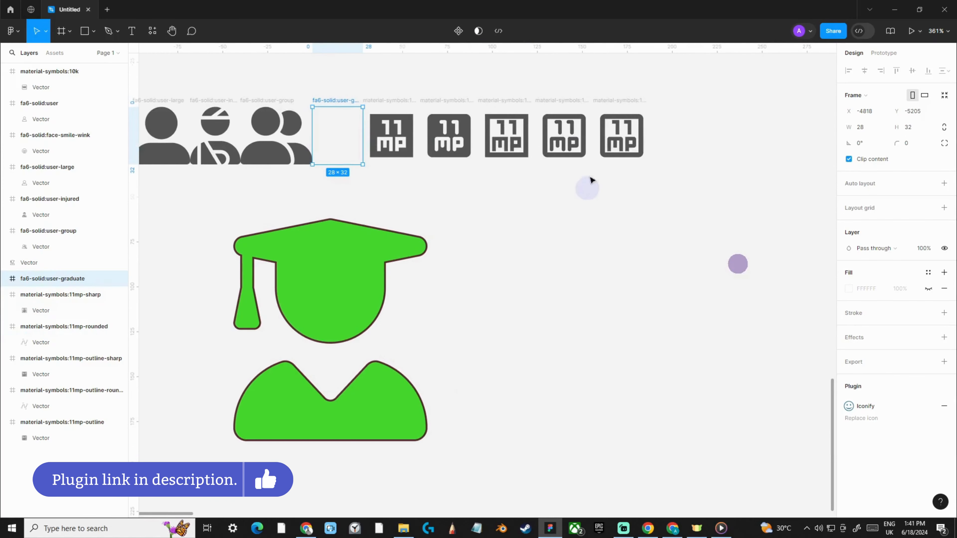
pyautogui.moveTo(623, 102); pyautogui.dragTo(626, 276)
pyautogui.scroll(3, 676, 277)
pyautogui.click(661, 251)
pyautogui.click(541, 285)
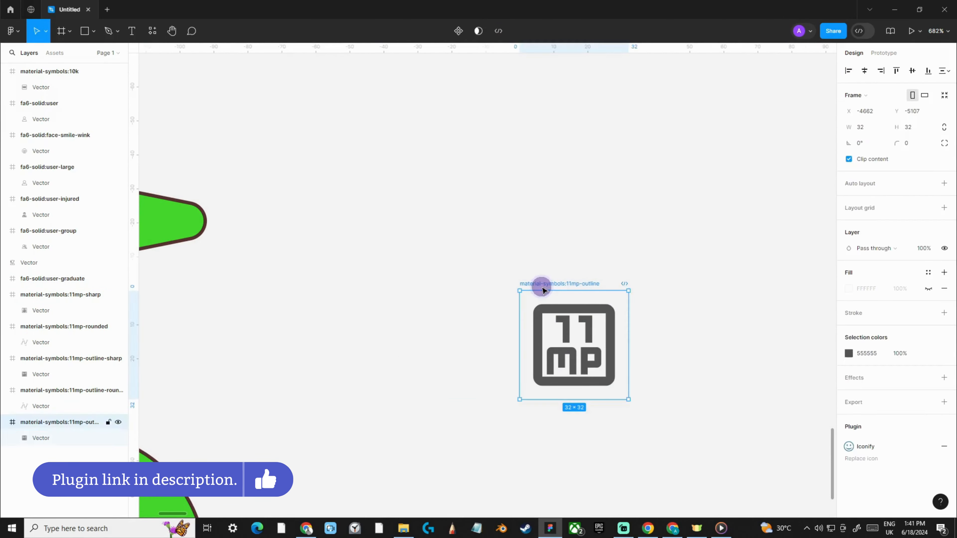
# Export the 11mp-outline icon as an SVG, saving it as material-symbols_11mp-outline in the Pizza Nation folder
pyautogui.moveTo(743, 248); pyautogui.dragTo(667, 204)
pyautogui.moveTo(514, 232); pyautogui.dragTo(522, 218)
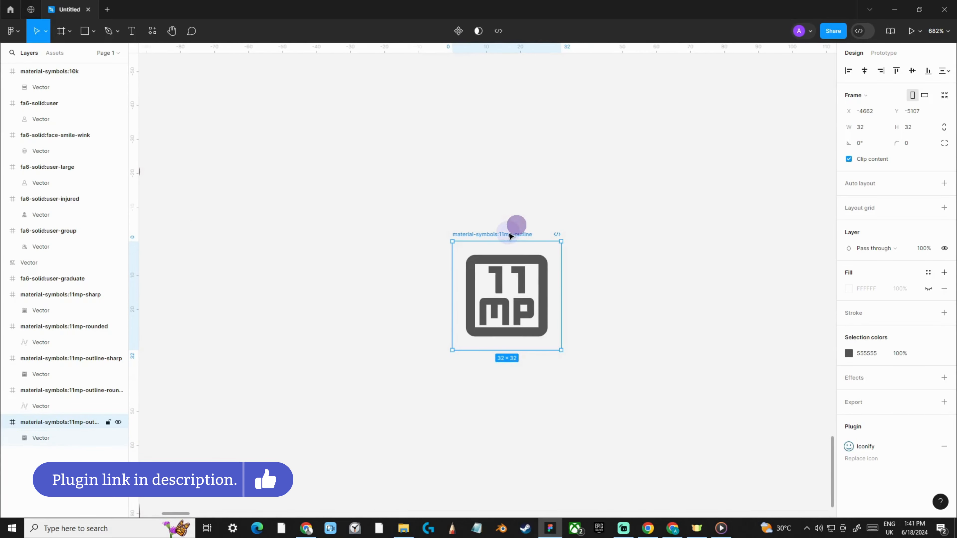
pyautogui.click(947, 405)
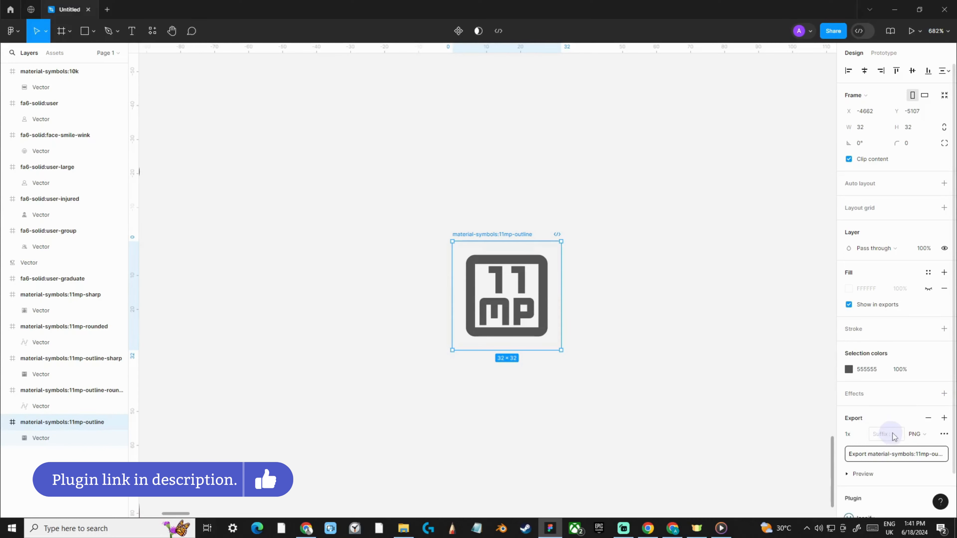
pyautogui.click(922, 434)
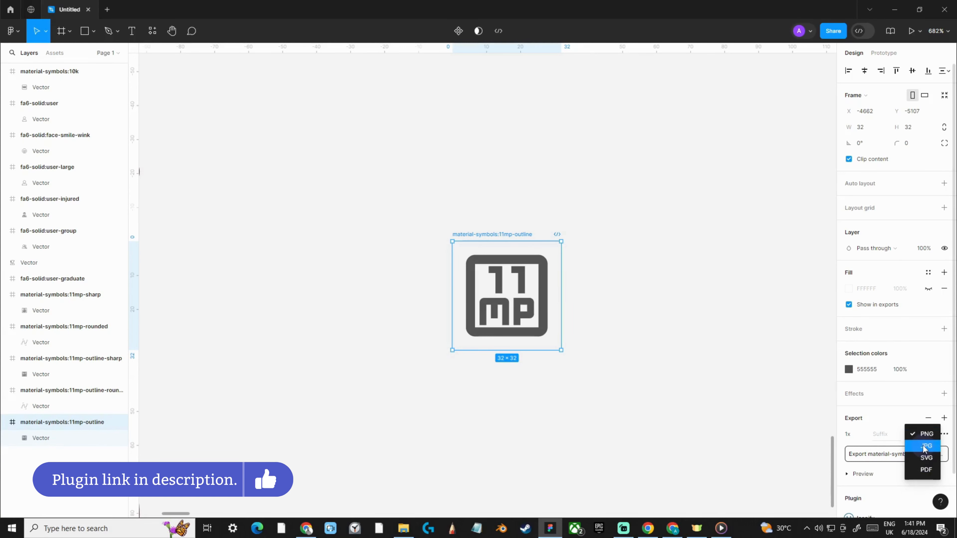
pyautogui.click(926, 457)
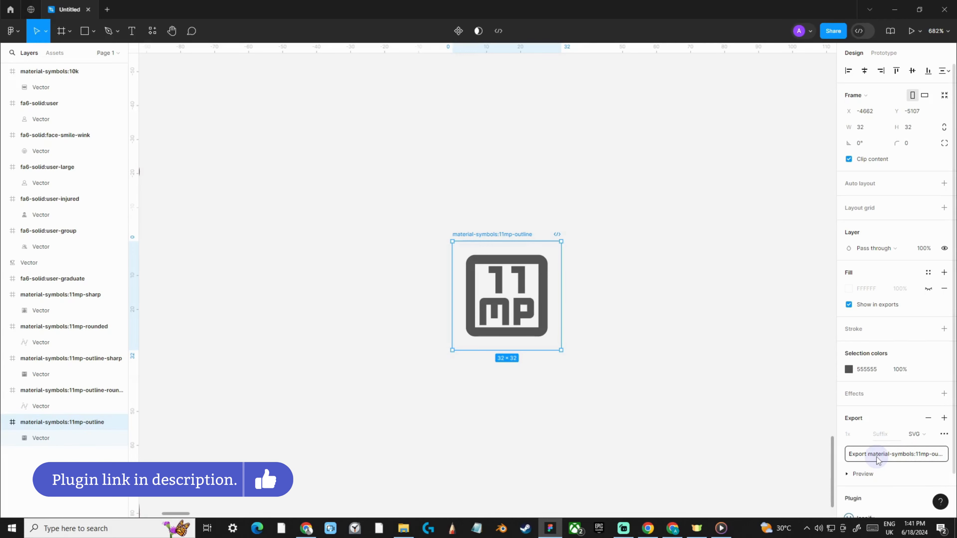
pyautogui.click(868, 460)
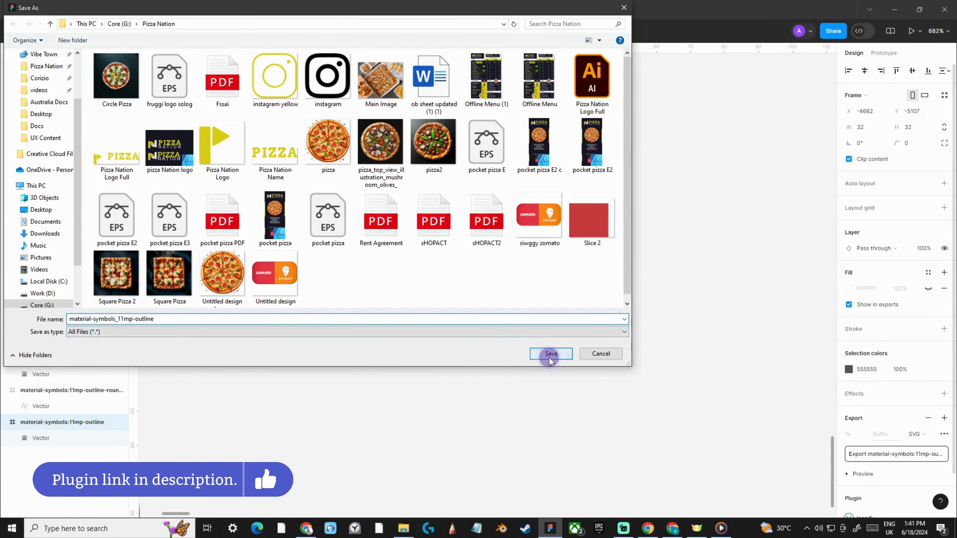
pyautogui.click(549, 356)
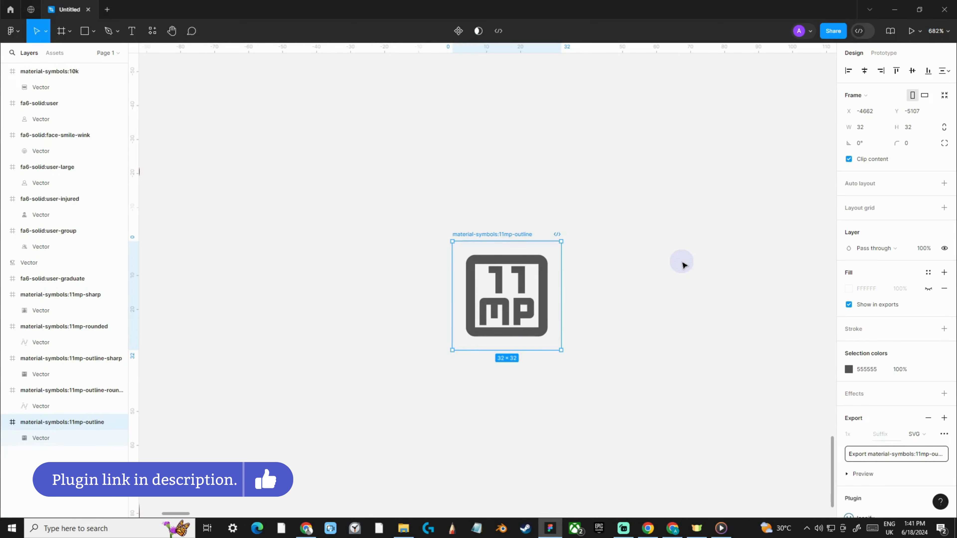